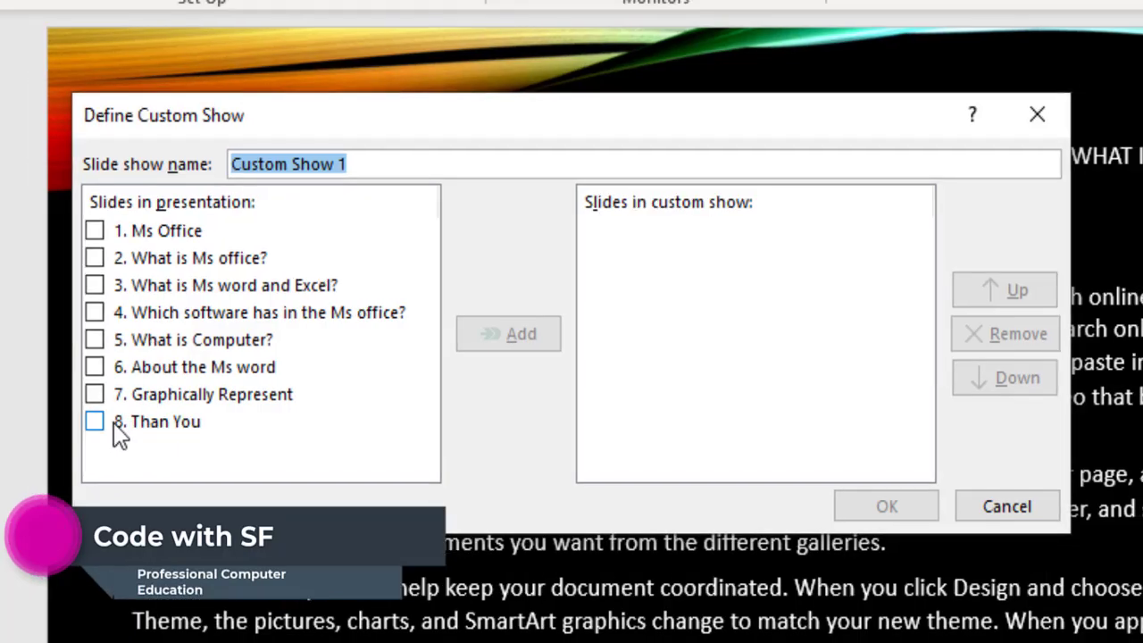
- Create Custom Show 1 containing the slides Ms Office, What is Ms office?, What is Ms word and Excel?, About the Ms word and Than You
click(103, 231)
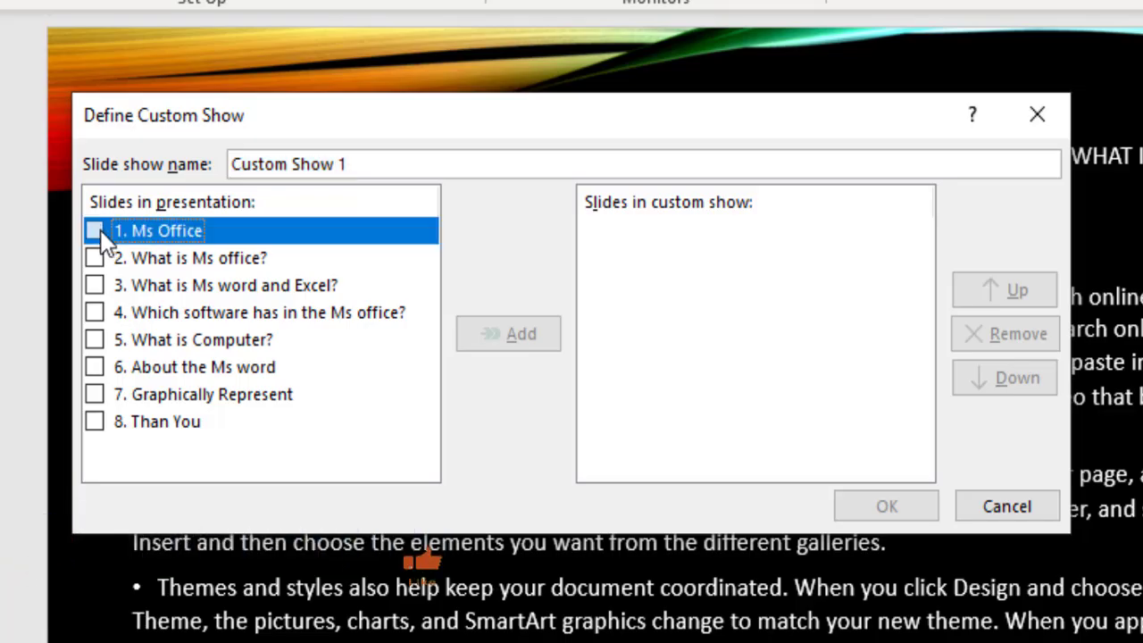
click(98, 258)
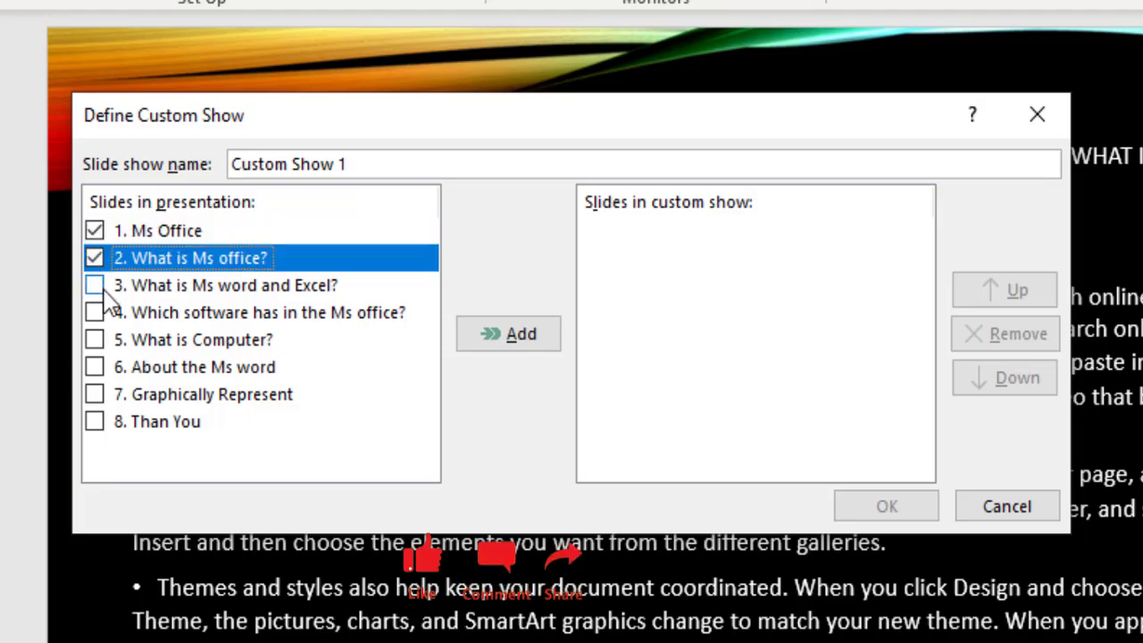
click(95, 286)
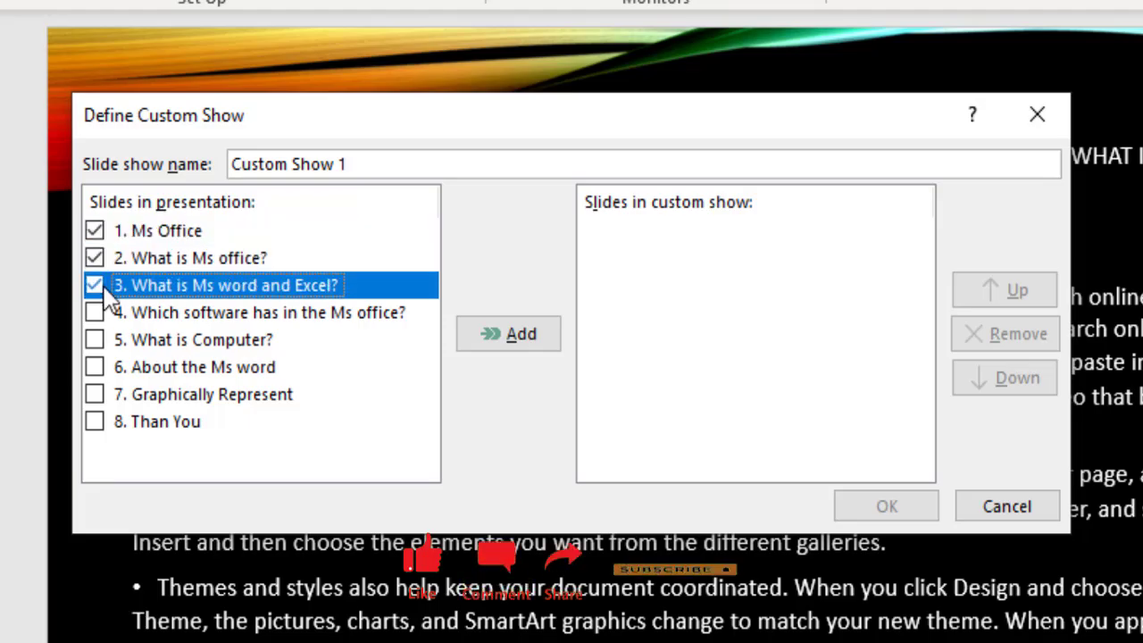
click(95, 368)
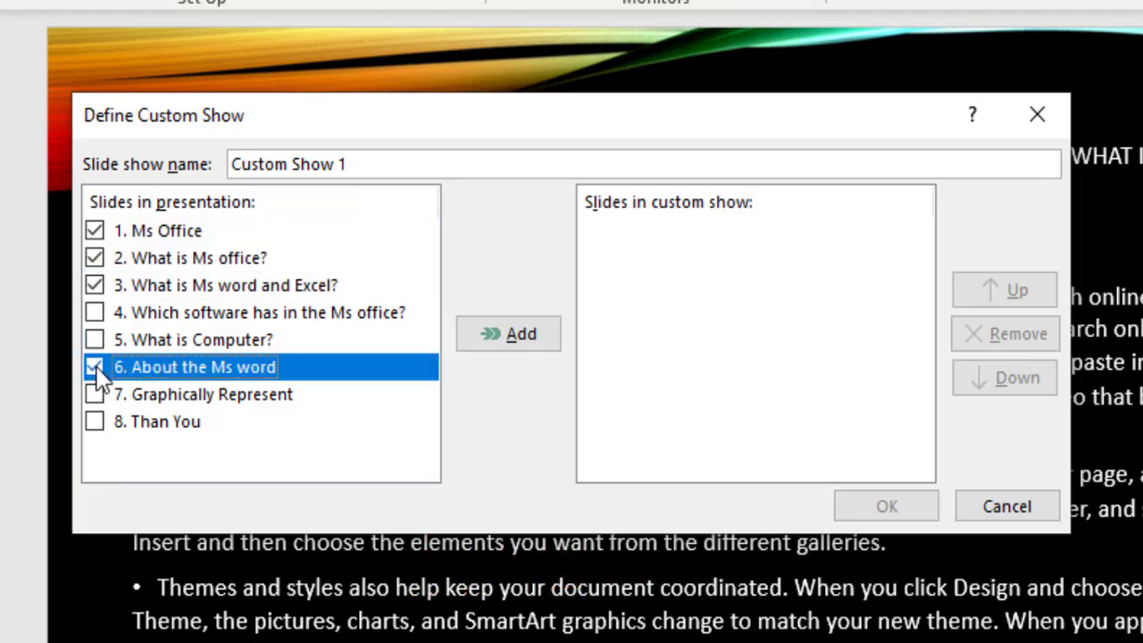
click(96, 422)
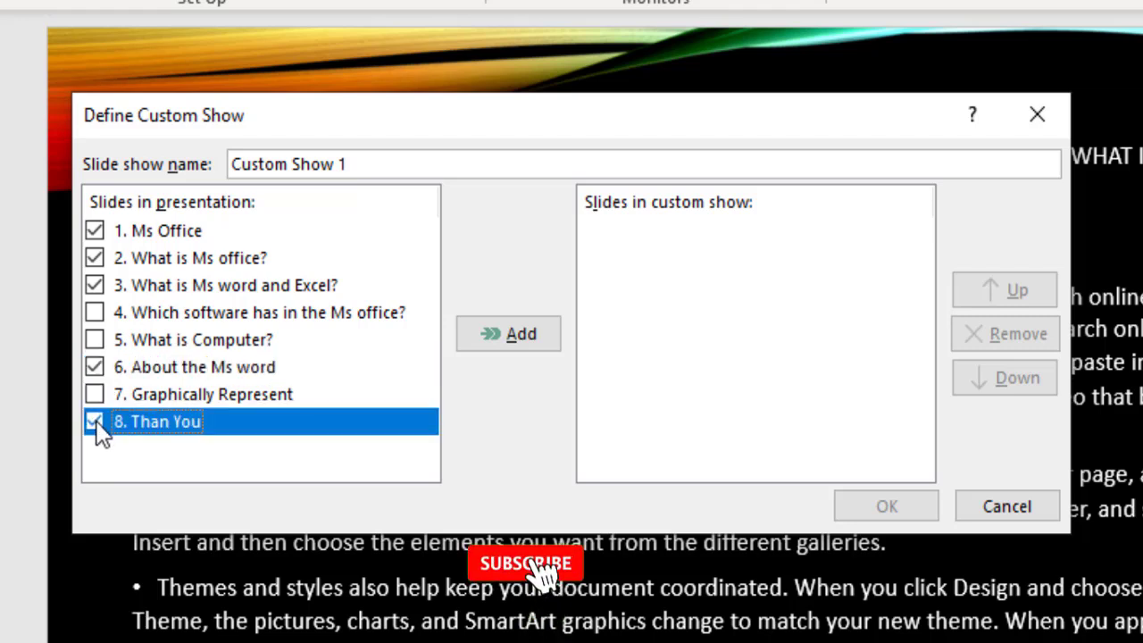
click(502, 338)
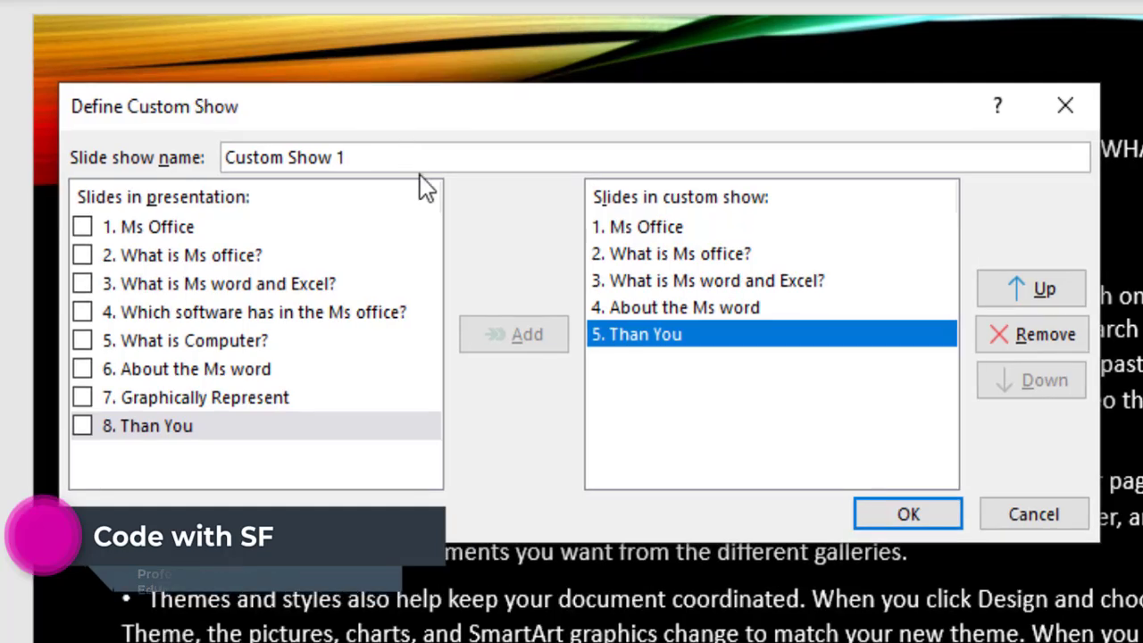
click(933, 521)
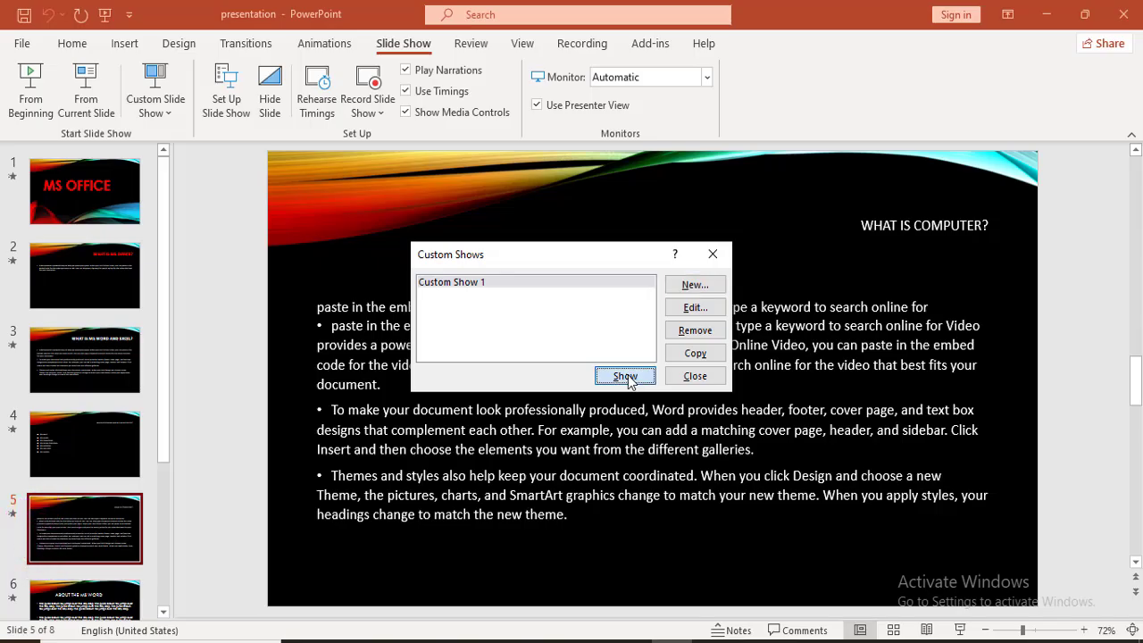
- Play Custom Show 1 and advance through its slides
click(625, 376)
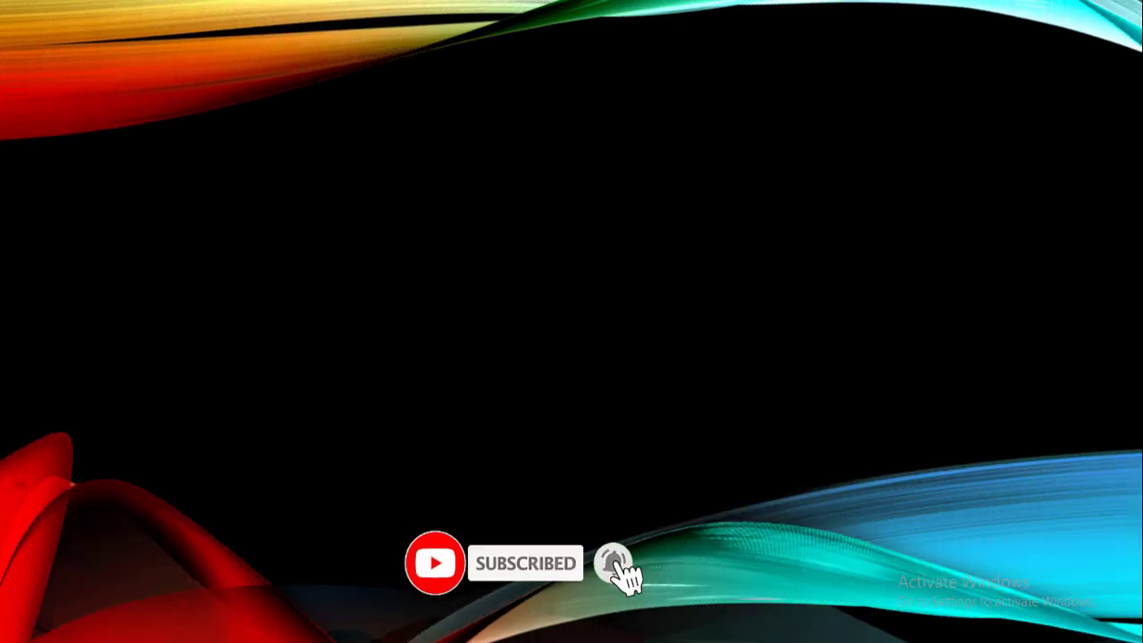
key(Right)
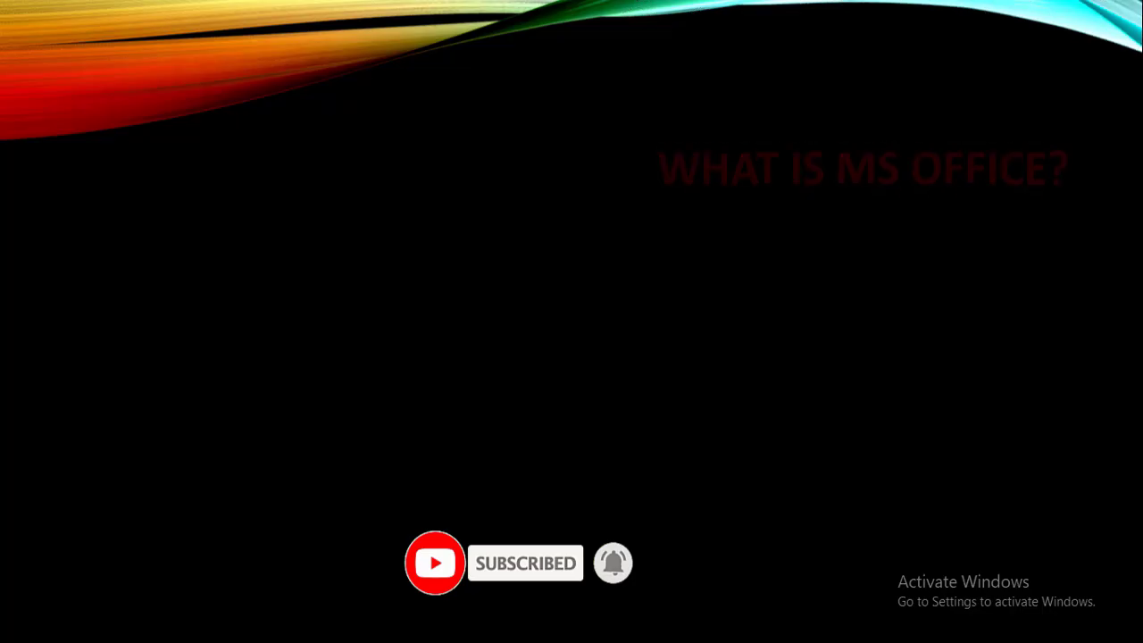
key(Right)
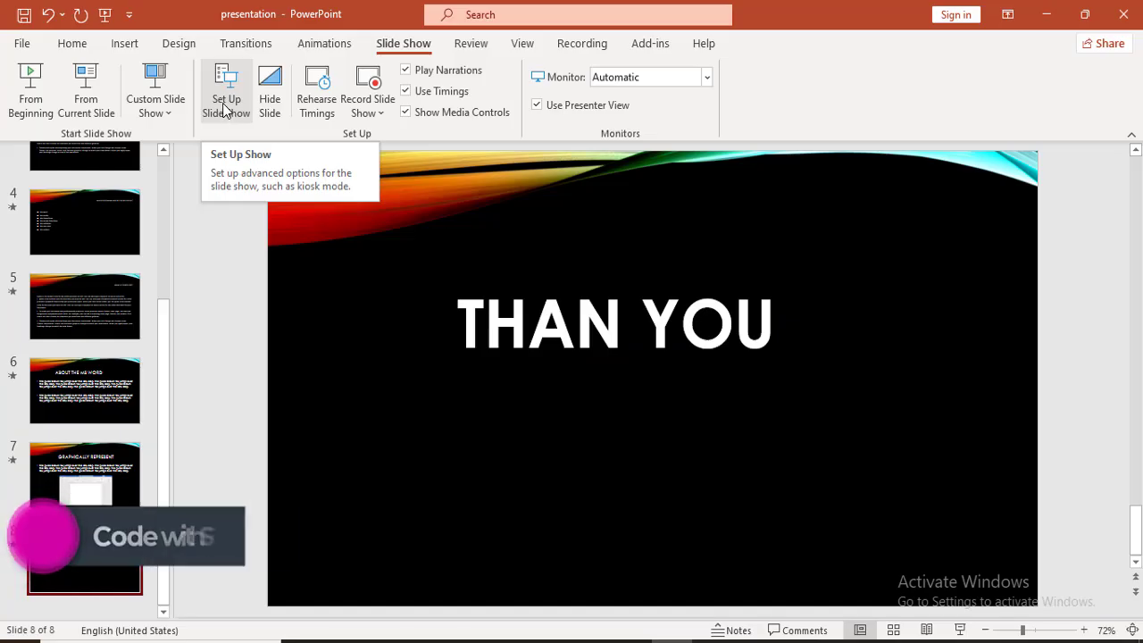
click(225, 109)
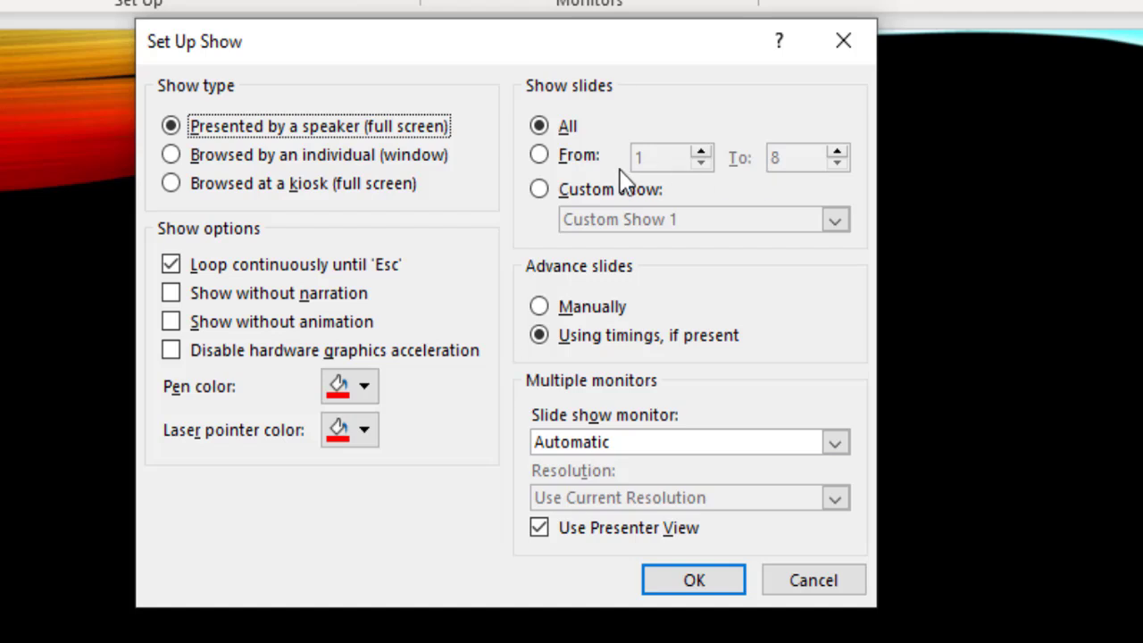
click(540, 158)
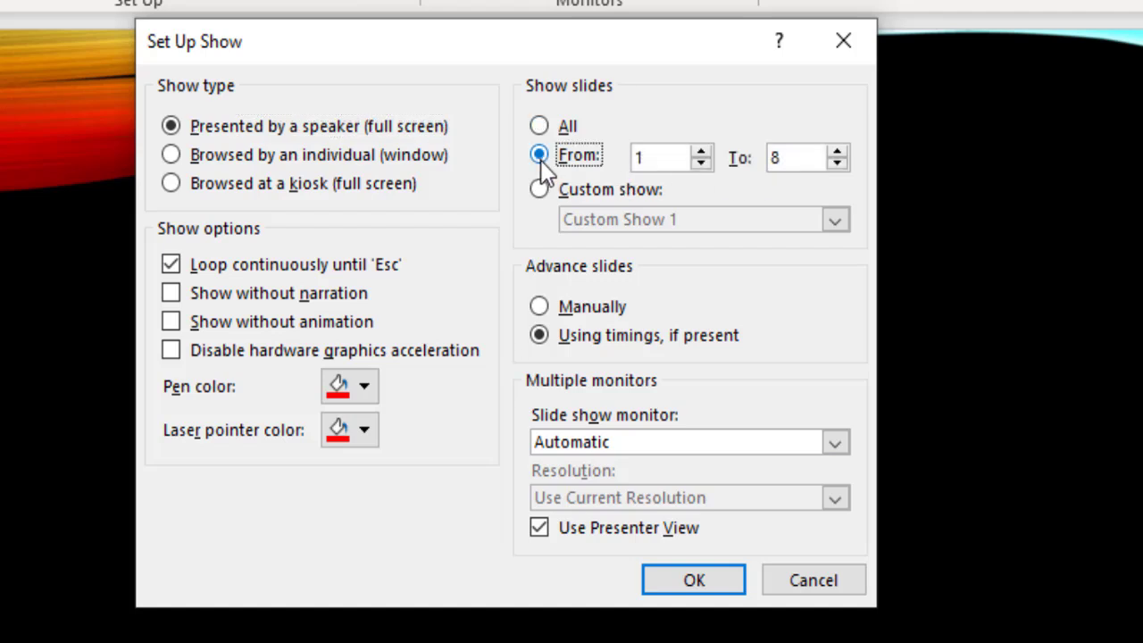
click(649, 157)
key(BackSpace)
text(4)
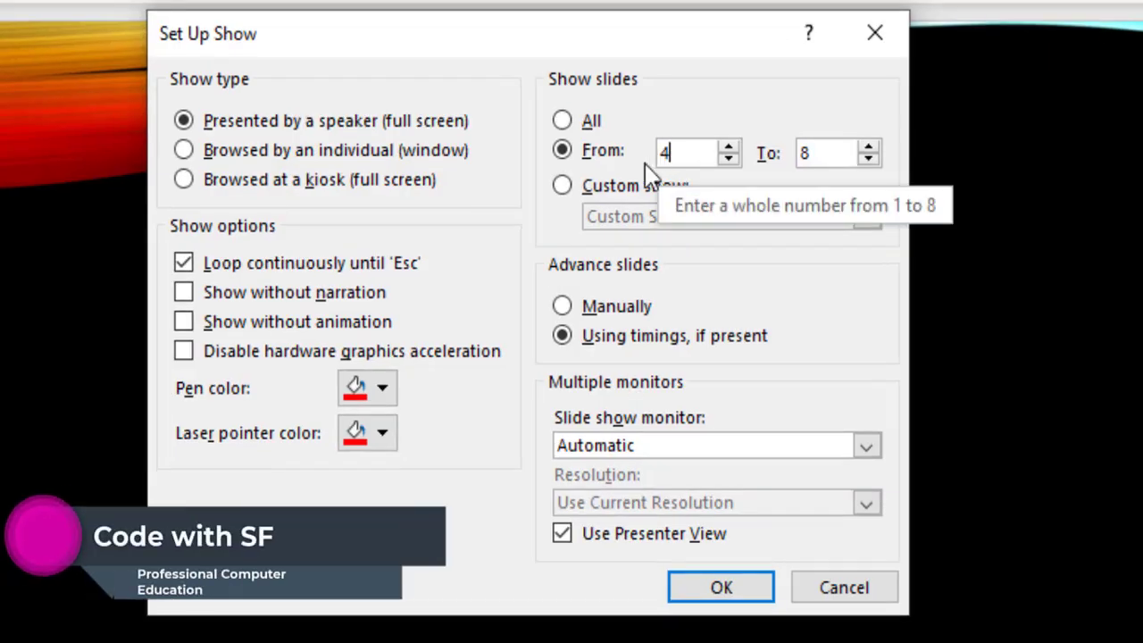
click(637, 123)
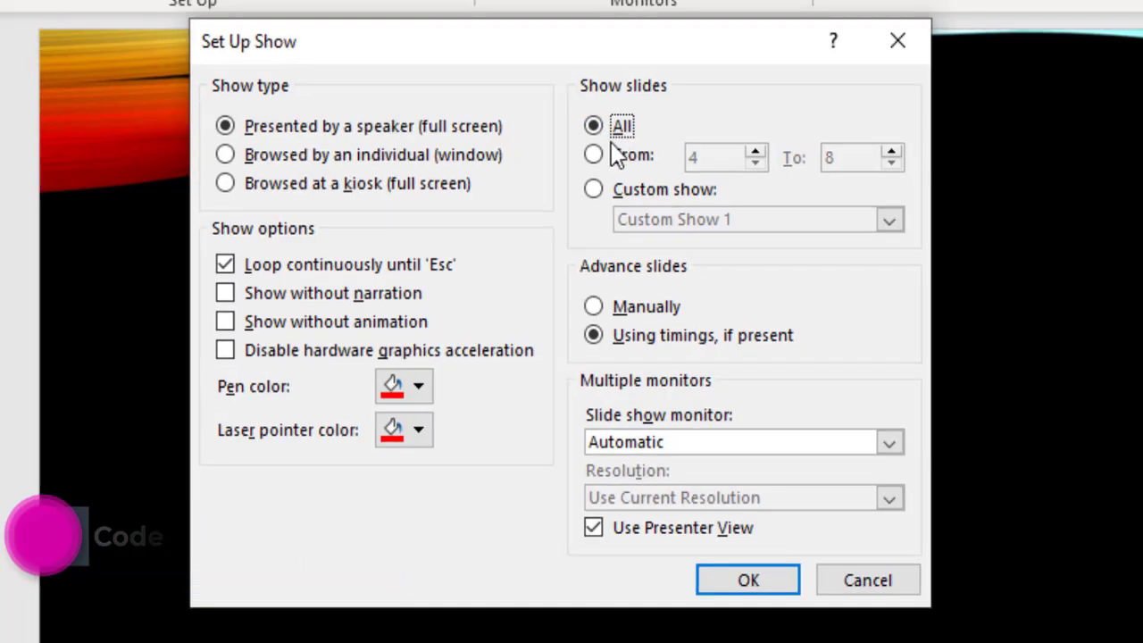
click(864, 576)
- Play the slide show from the first slide and exit it
key(F5)
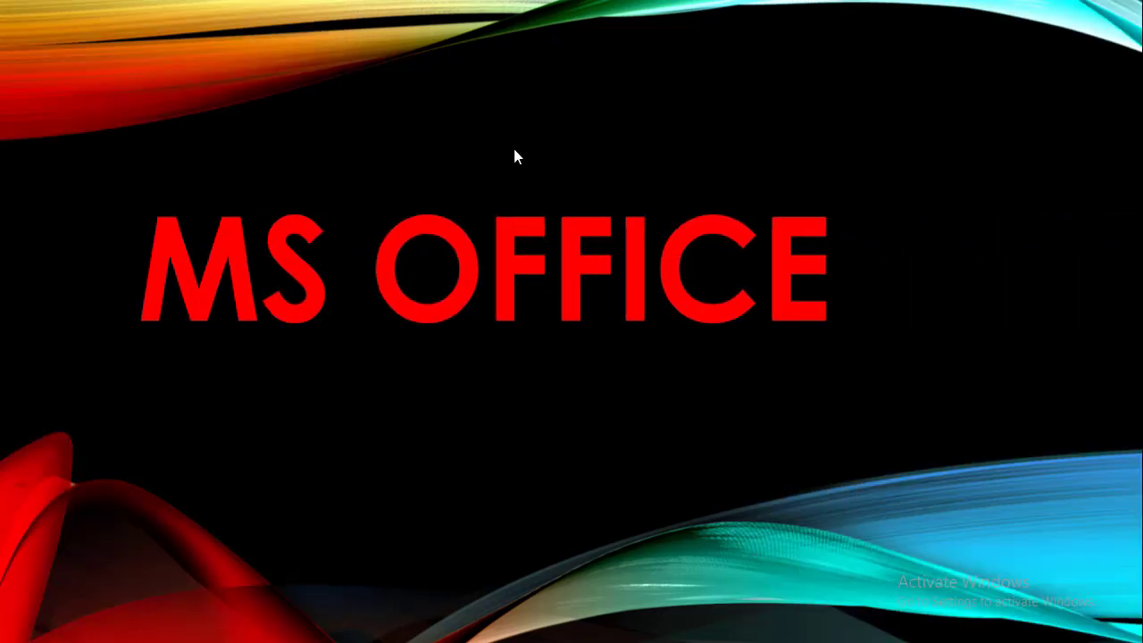
key(Escape)
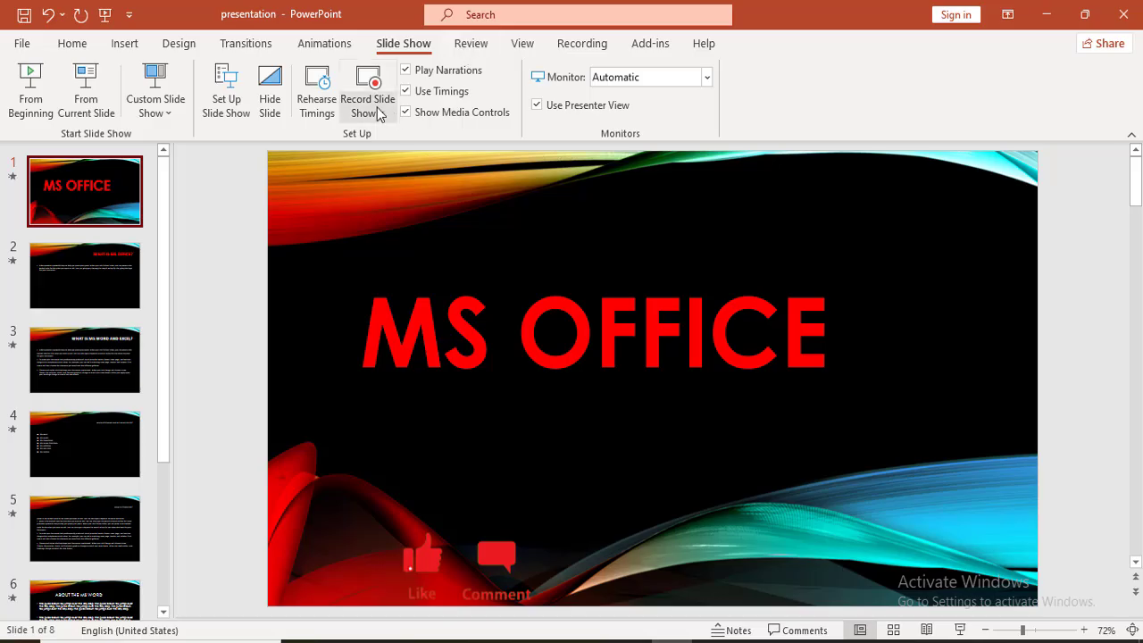
- Limit the slide show to slides 3 through 8, play it from its start and exit
click(229, 100)
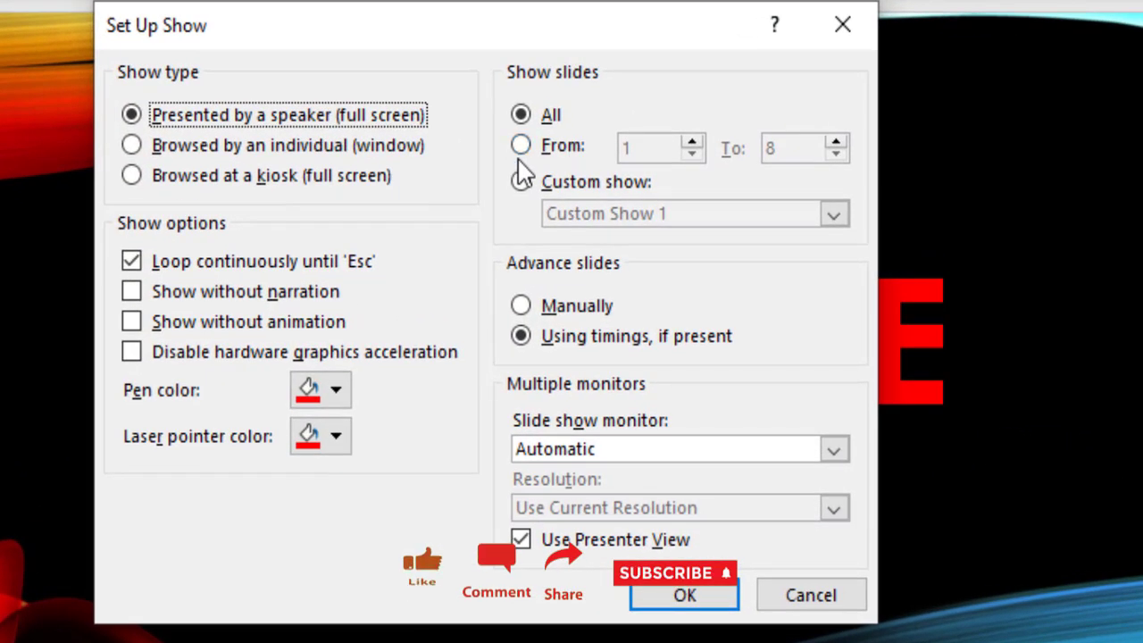
click(522, 148)
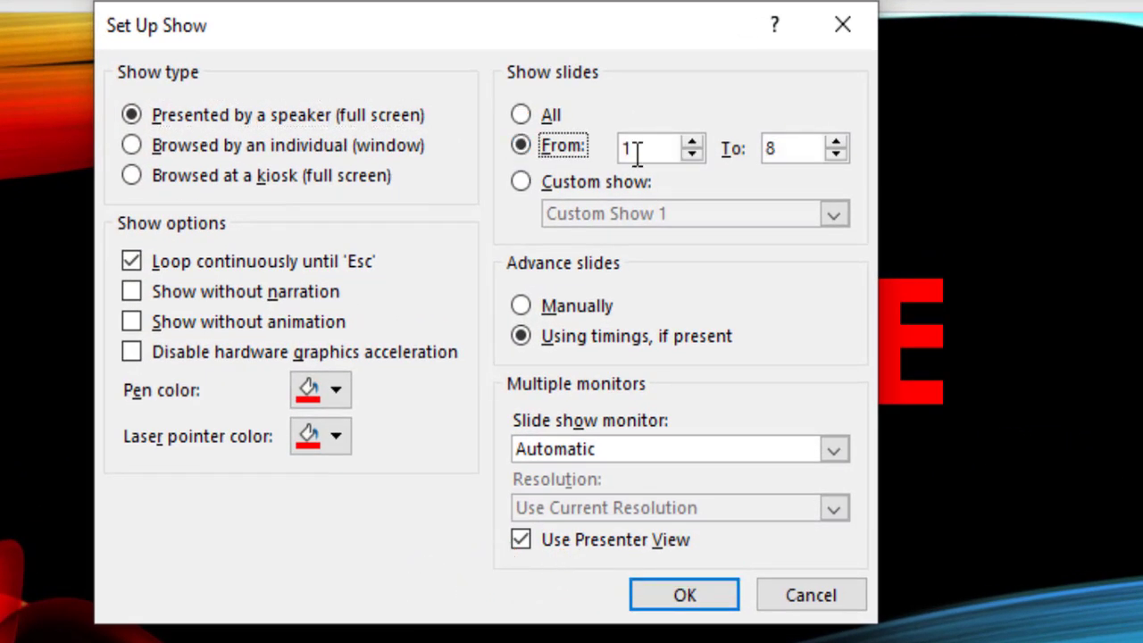
click(632, 150)
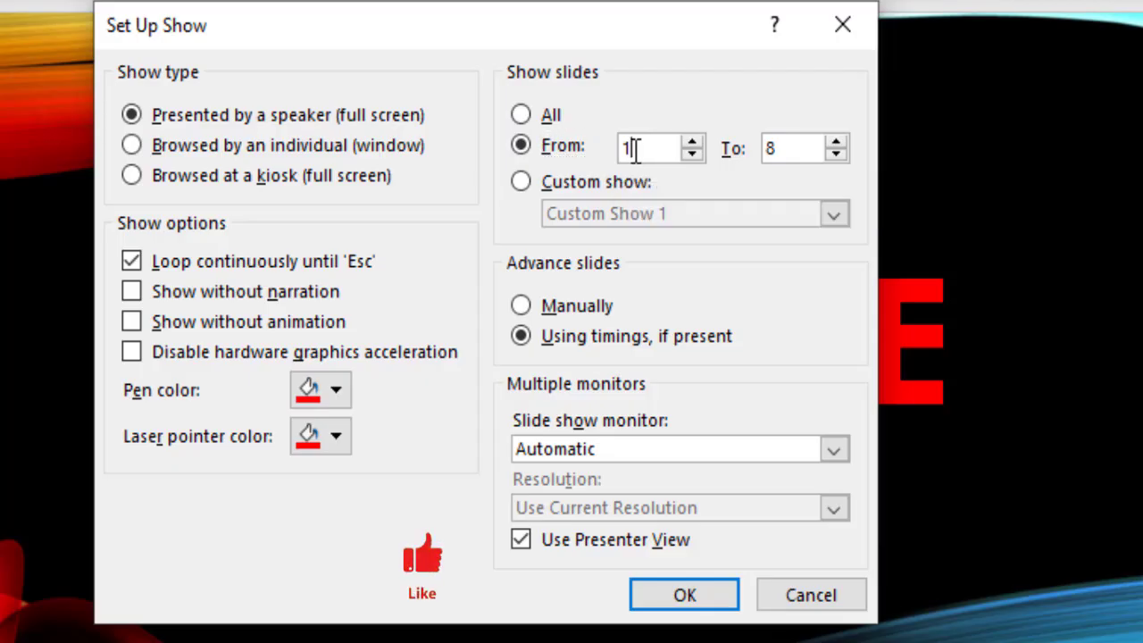
key(BackSpace)
text(3)
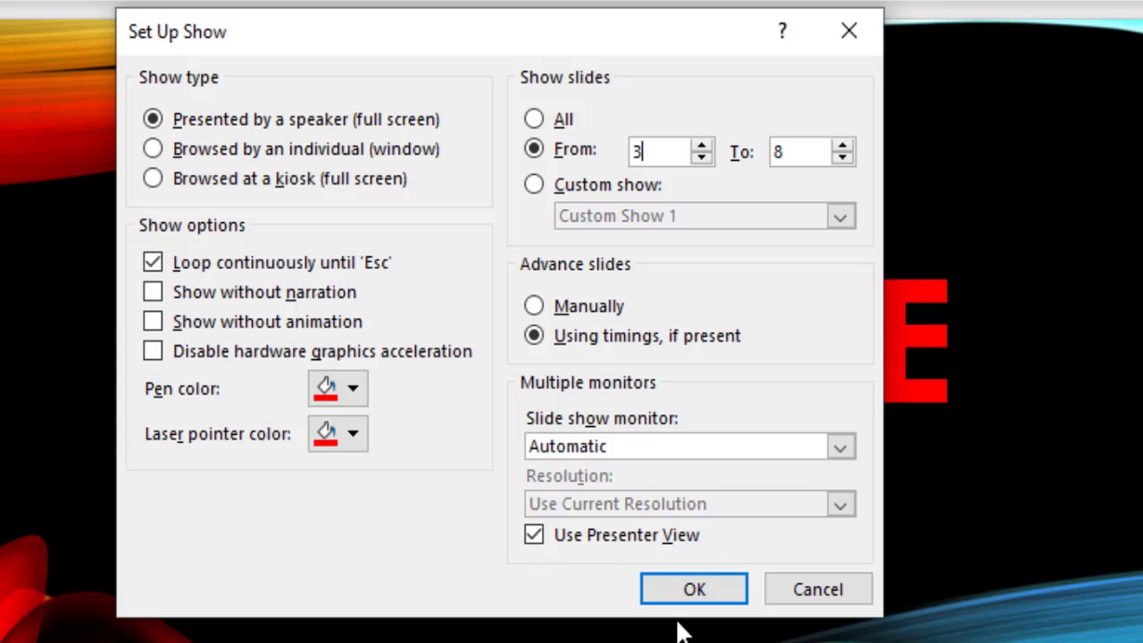
click(680, 593)
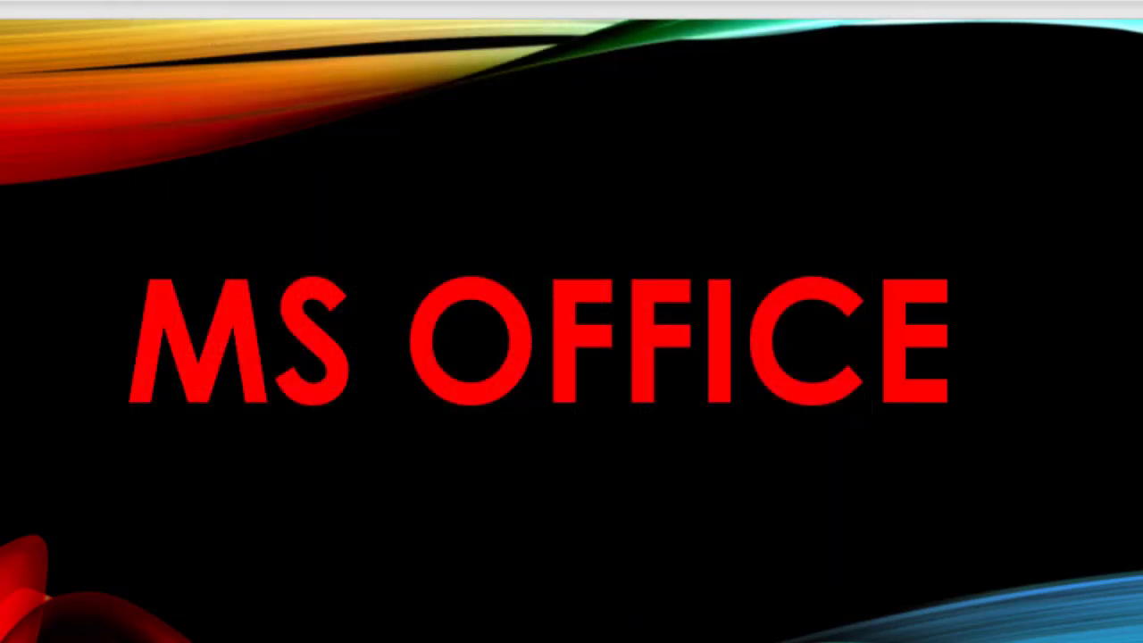
key(F5)
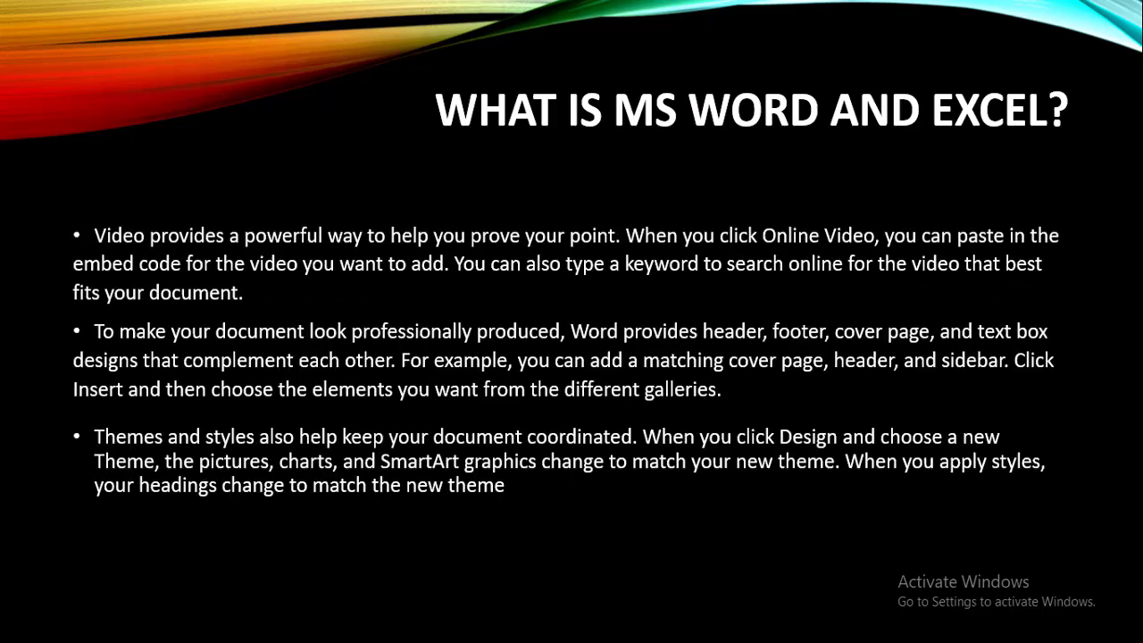
key(Escape)
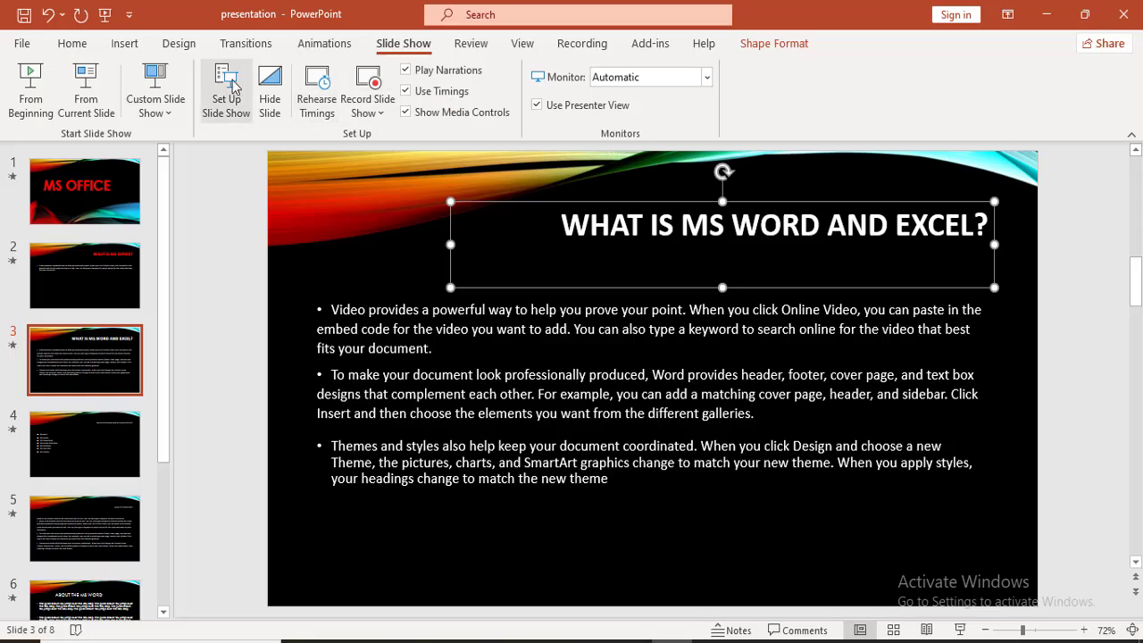
- Set the slide show to include all slides and go to the MS Office title slide
click(224, 116)
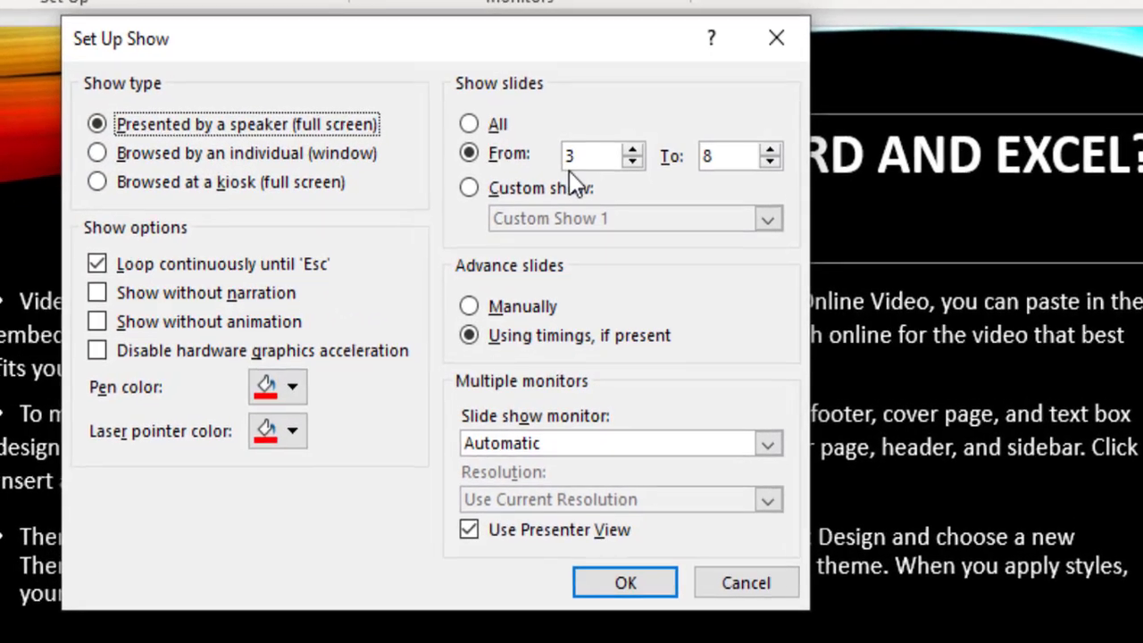
click(494, 125)
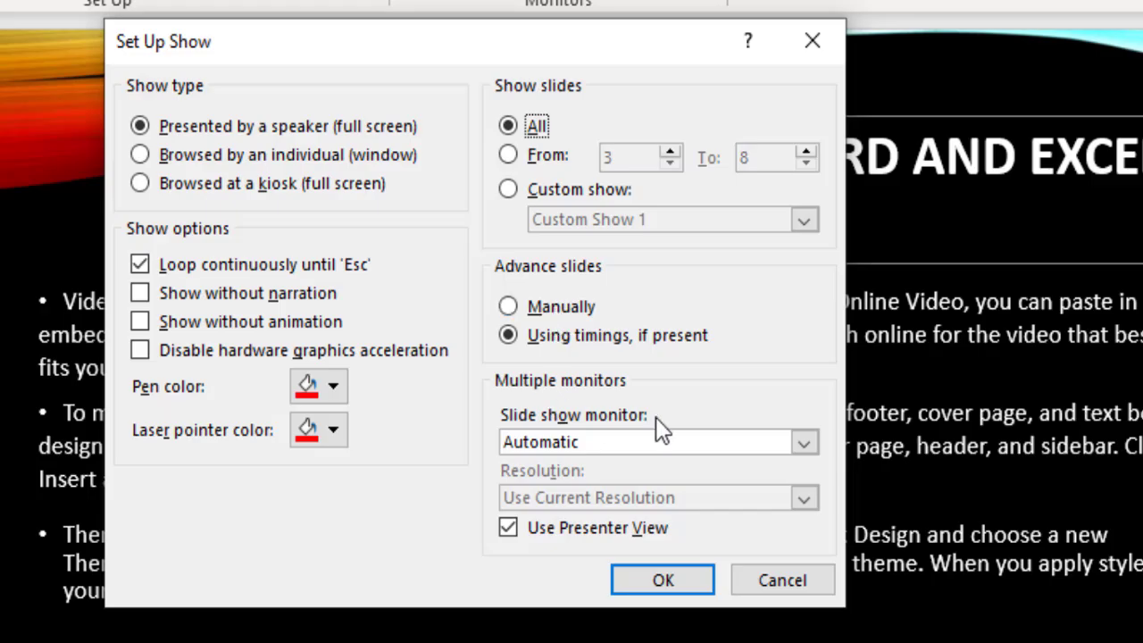
click(635, 582)
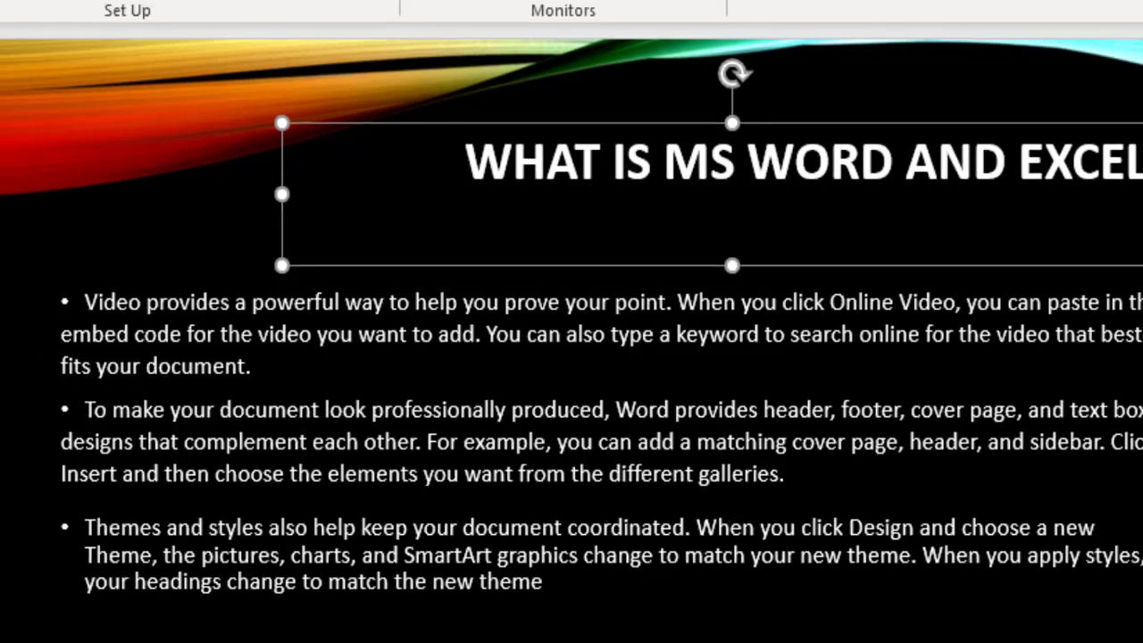
click(45, 191)
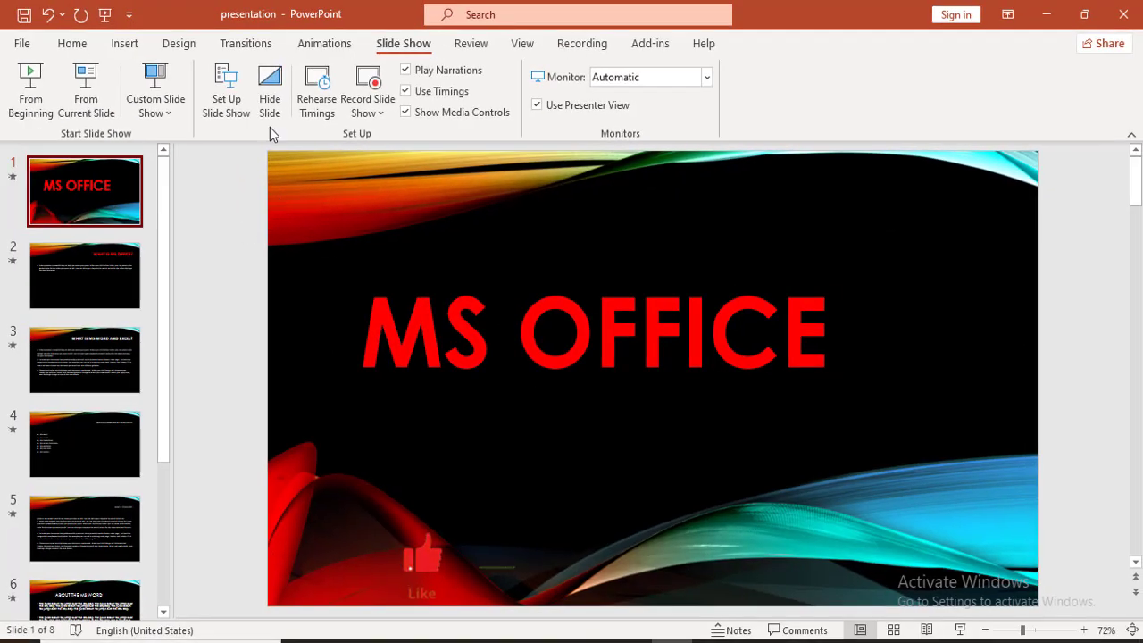